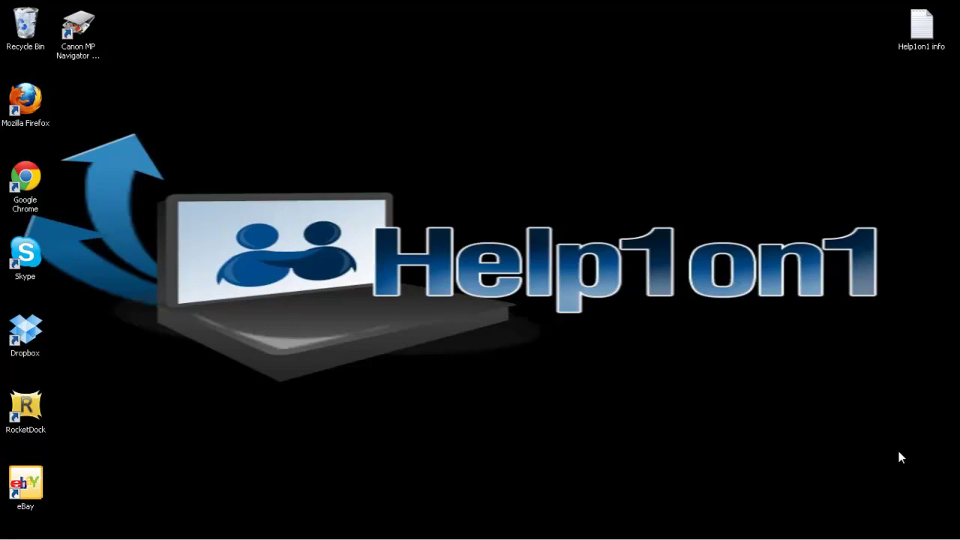
Launch Google Chrome from its desktop shortcut and maximize the window
left_click(12, 183)
double_click(14, 185)
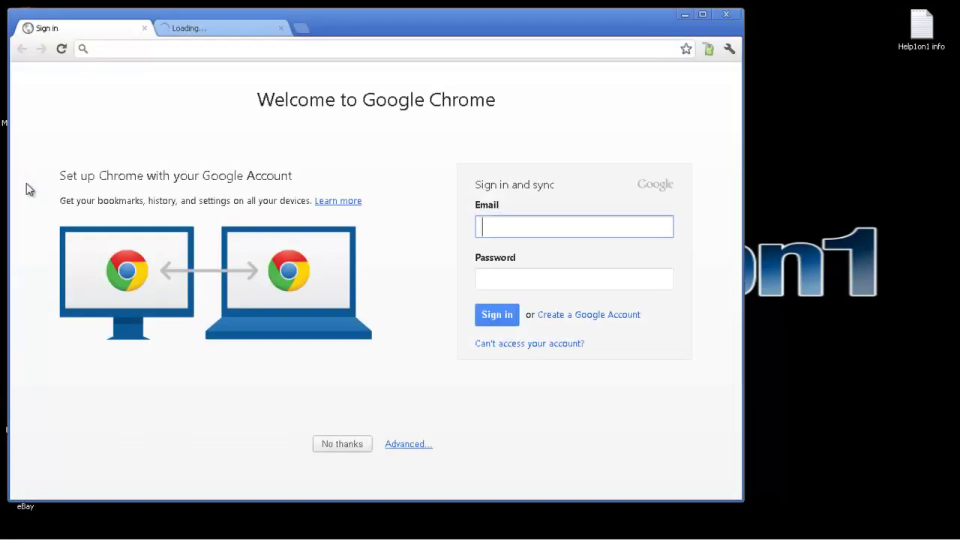
left_click(703, 15)
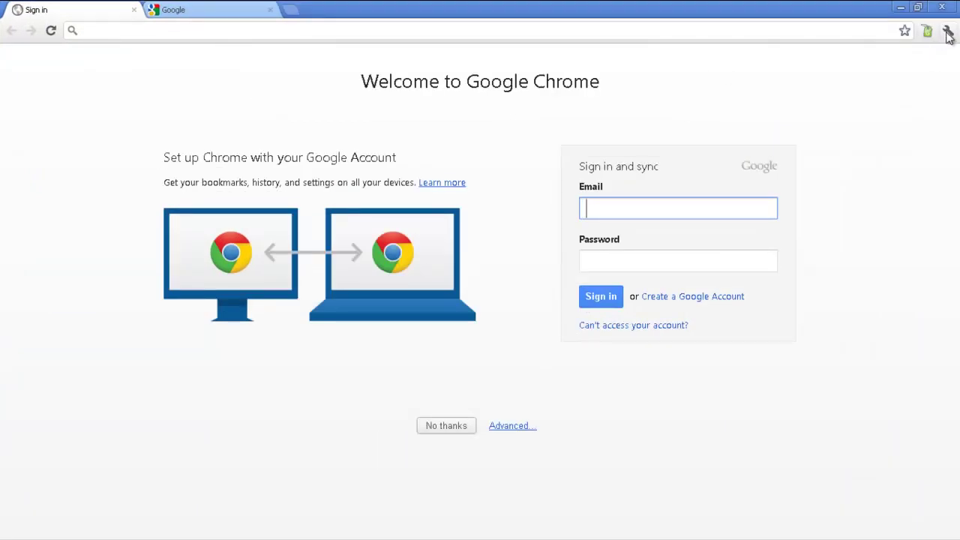
Go to the Under the Hood page of Chrome's Options
left_click(948, 33)
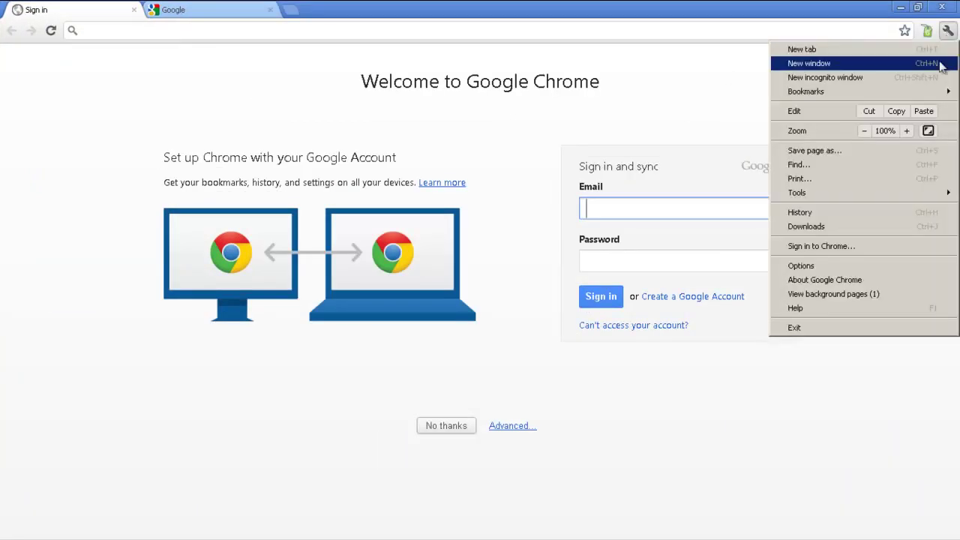
left_click(862, 267)
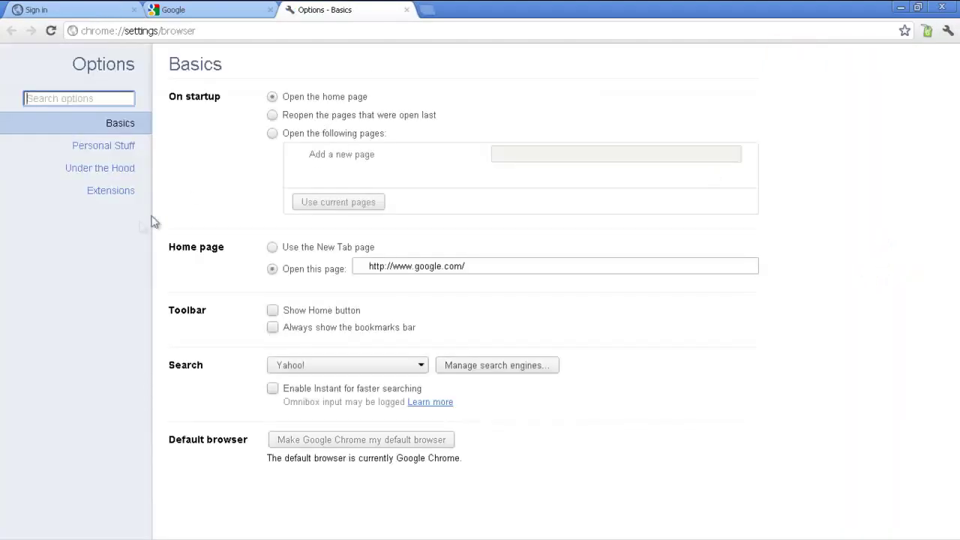
left_click(126, 169)
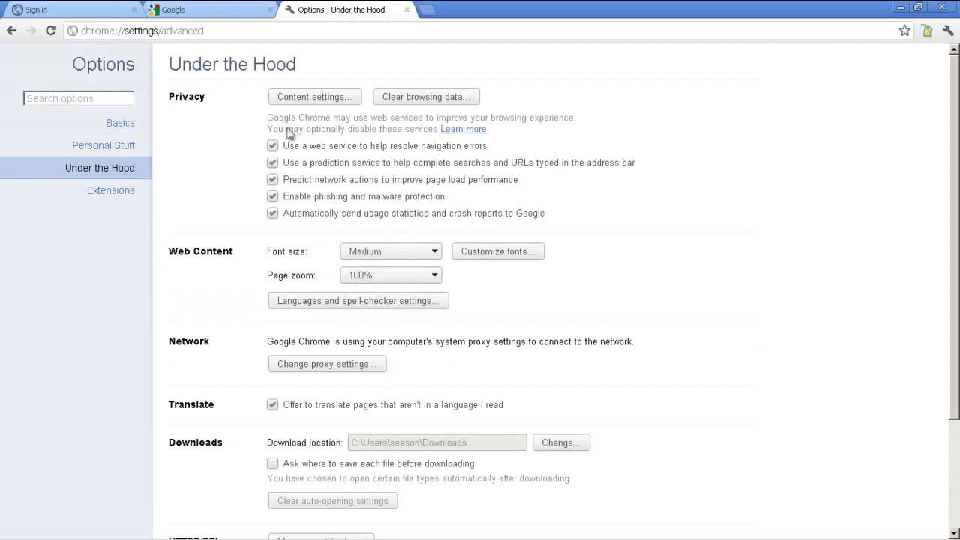
left_click(272, 146)
Turn off the navigation-error service, search prediction and usage-statistics reporting under Privacy
left_click(272, 147)
left_click(368, 168)
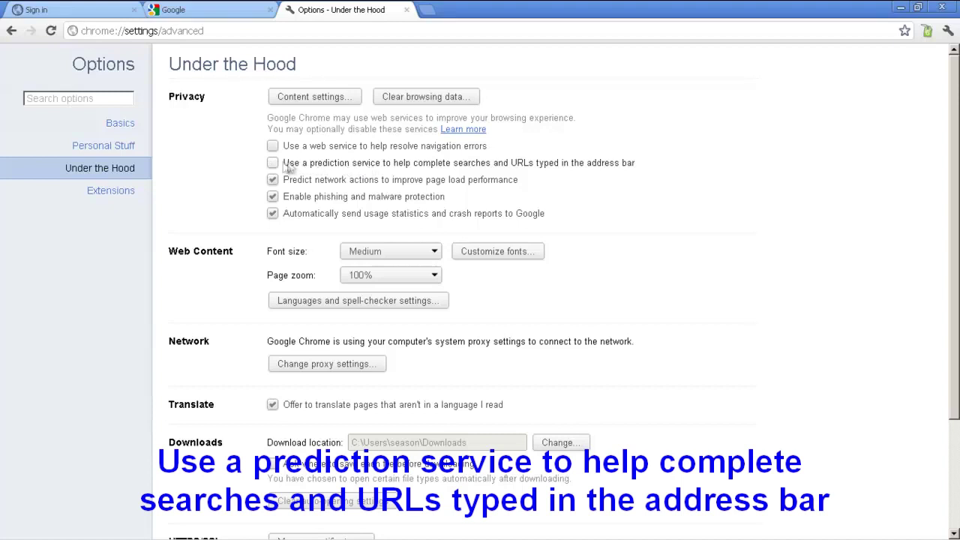
left_click(386, 215)
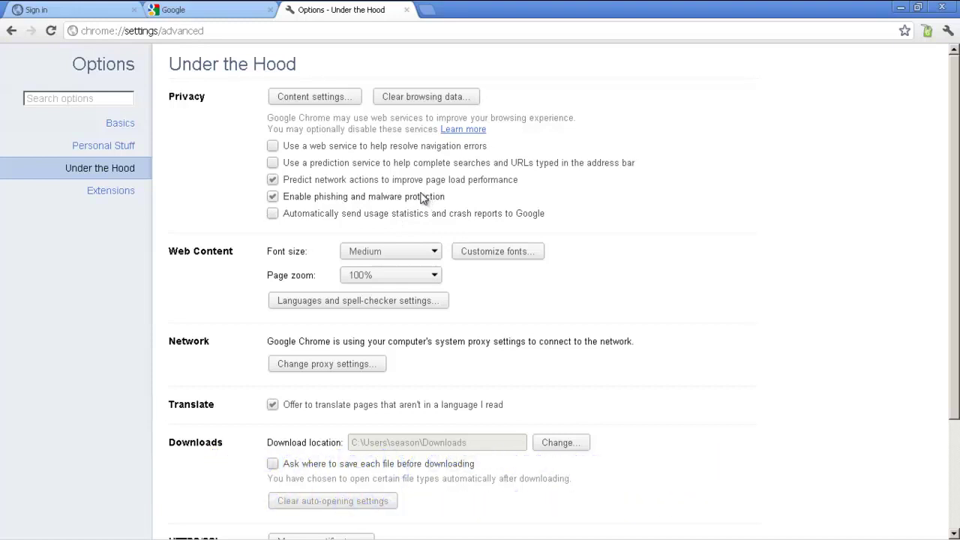
left_click(454, 98)
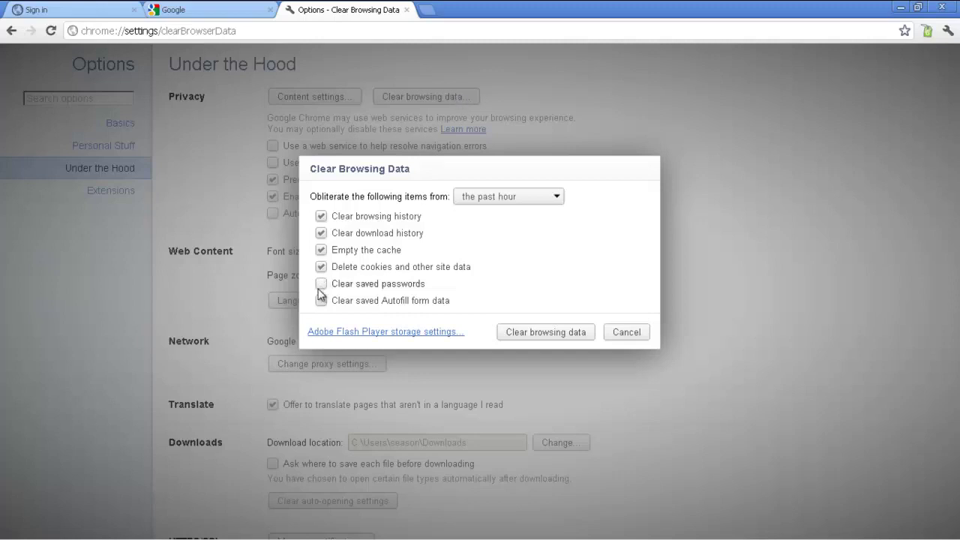
Clear all browsing data, including passwords and Autofill, from the beginning of time, then close Chrome
left_click(379, 287)
left_click(335, 303)
left_click(517, 194)
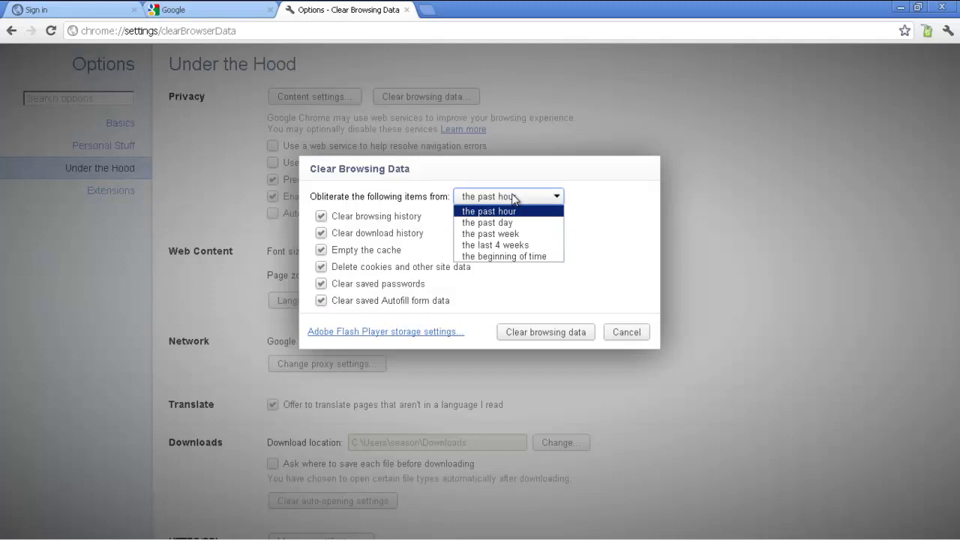
left_click(510, 256)
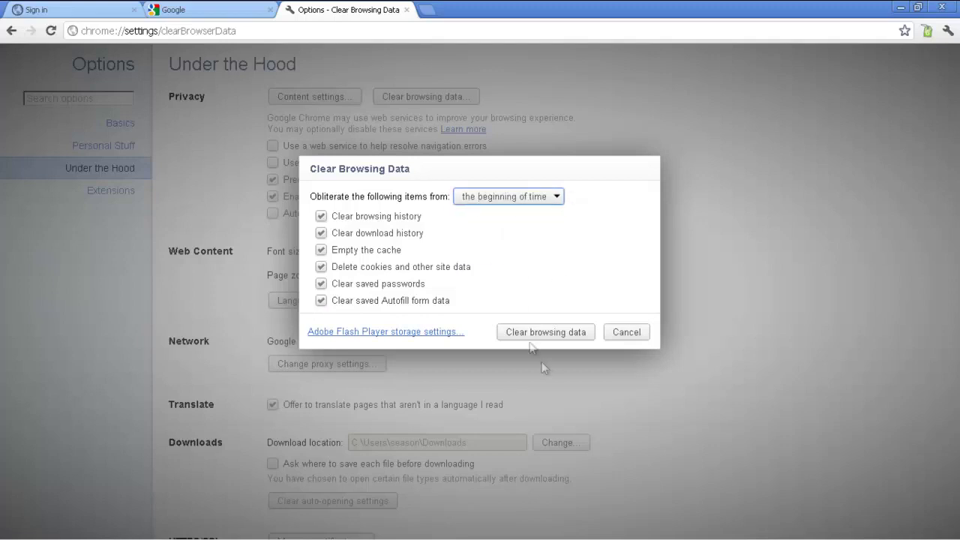
left_click(578, 332)
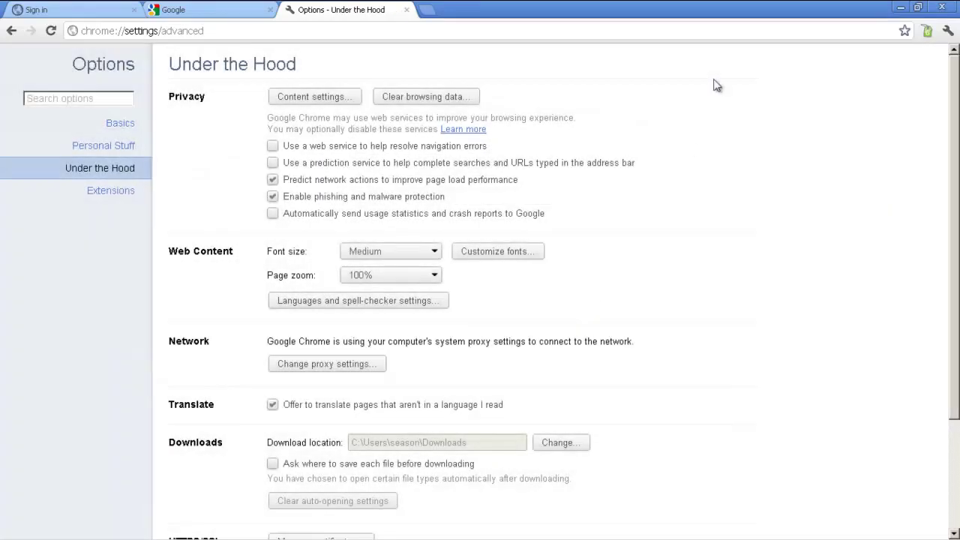
left_click(949, 9)
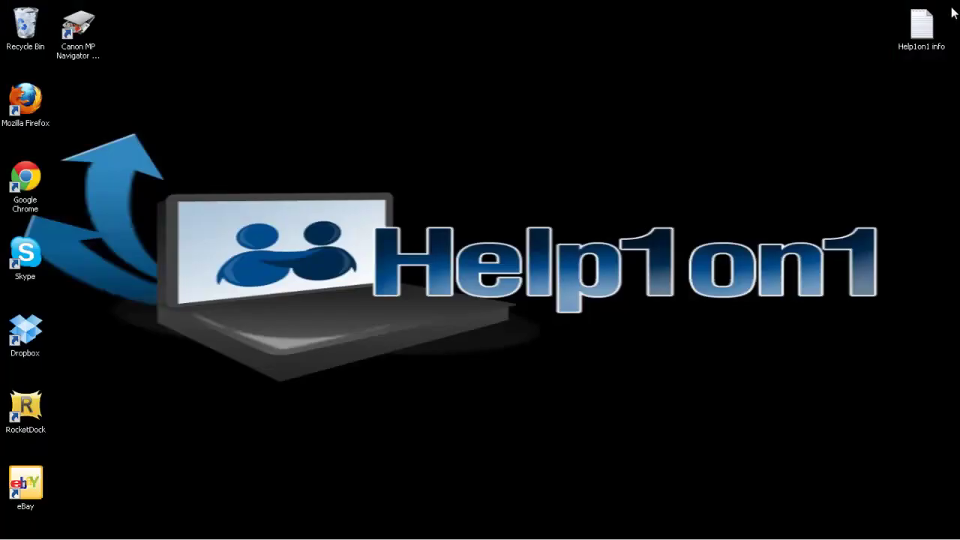
Relaunch Google Chrome from its desktop icon
double_click(28, 181)
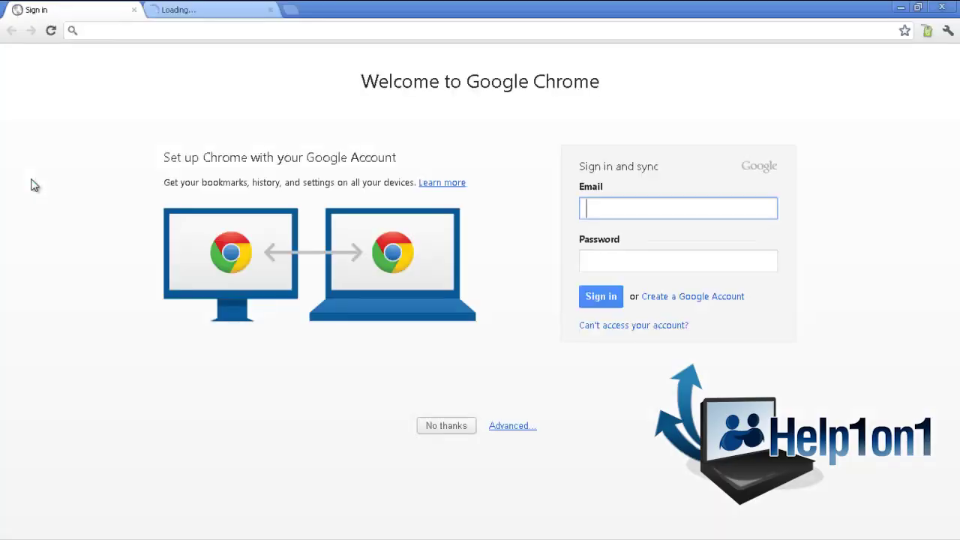